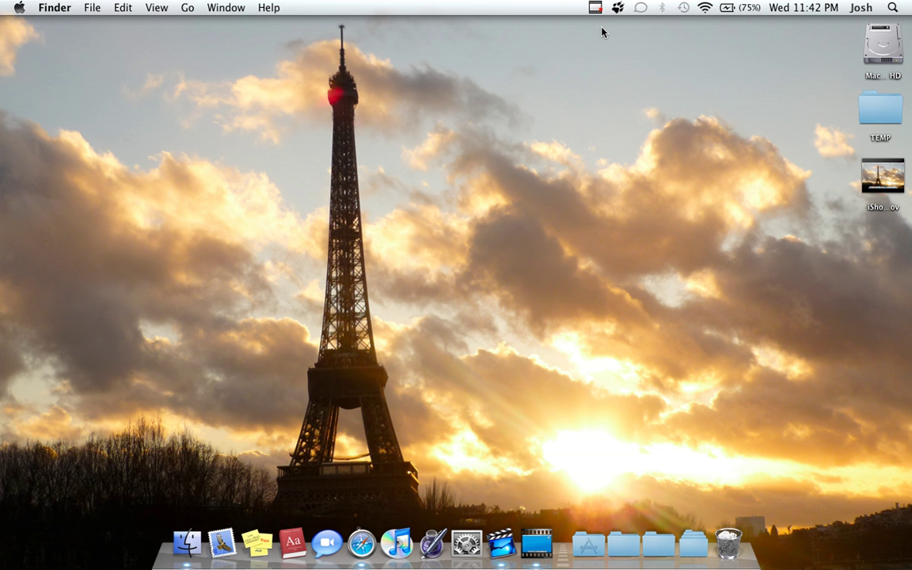
- Launch Safari from the Dock, which opens on the CNN.com home page
left_click(363, 539)
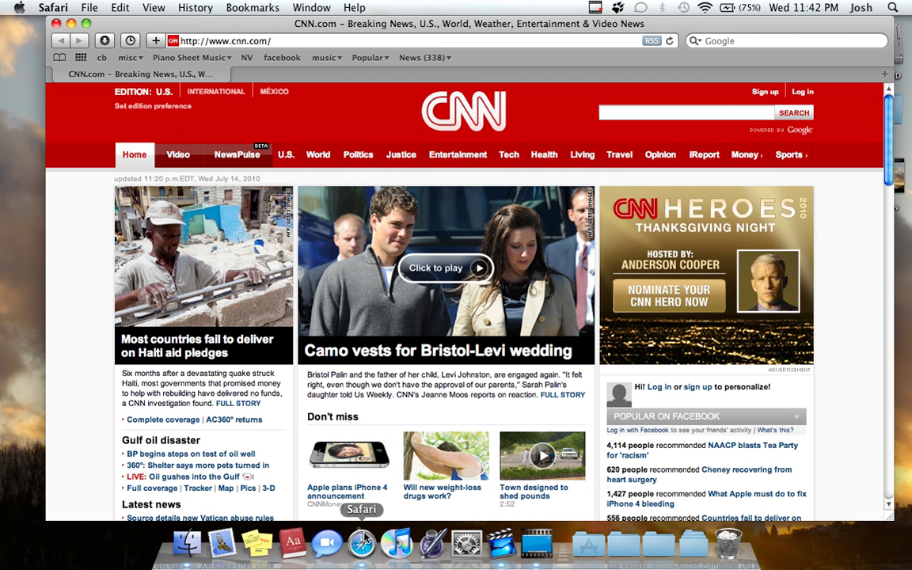
- Load file2hd.com in Safari and select the page's URL field
left_click(252, 44)
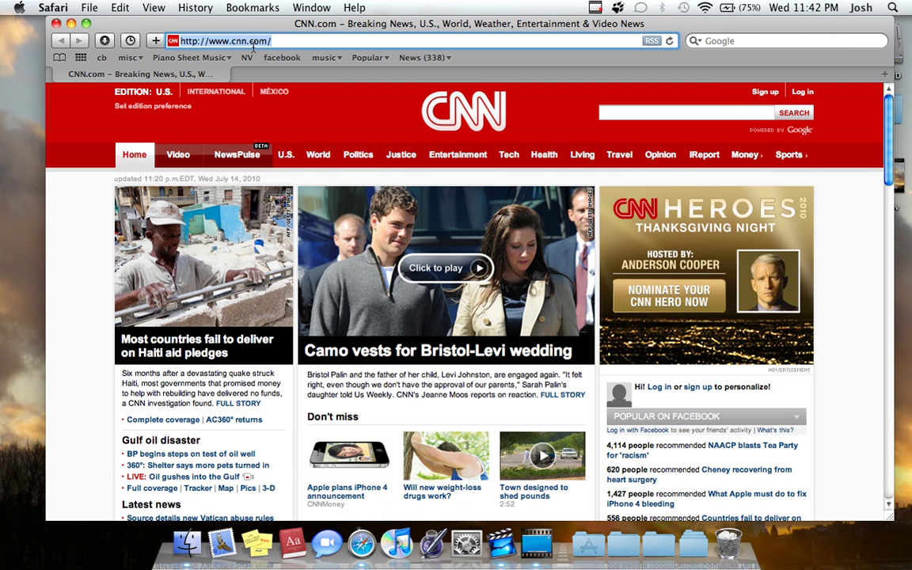
type("file2")
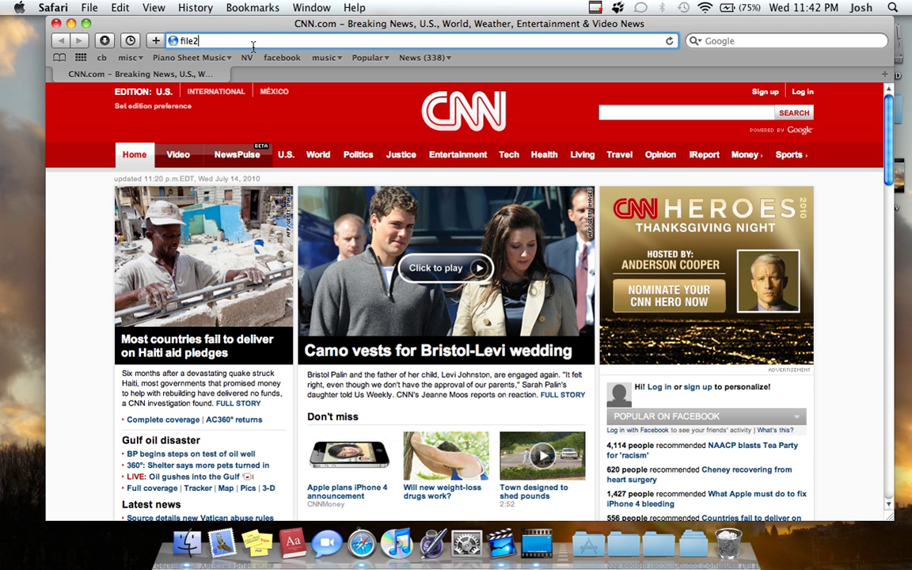
type("hd.com")
key("Return")
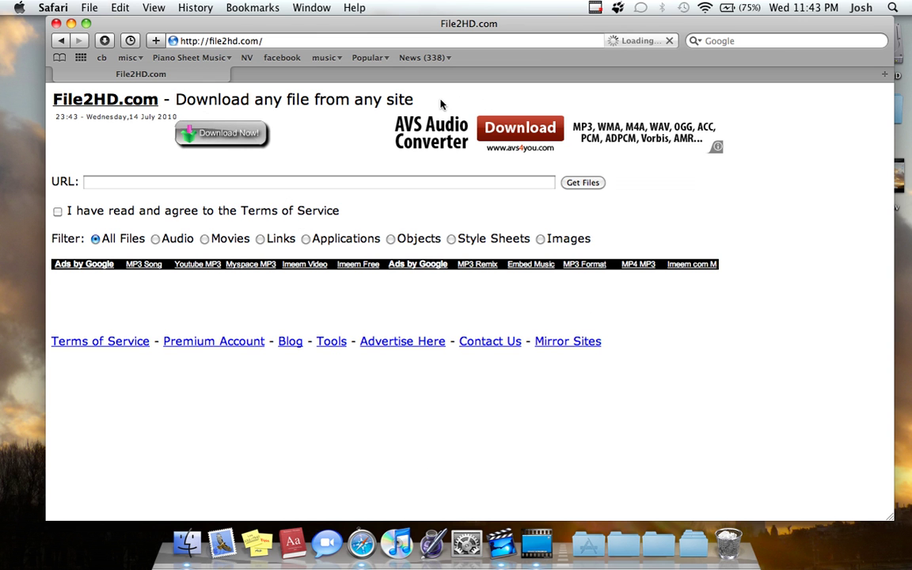
left_click(116, 187)
- Open YouTube in a new tab and shift the browser window slightly left
key("super+t")
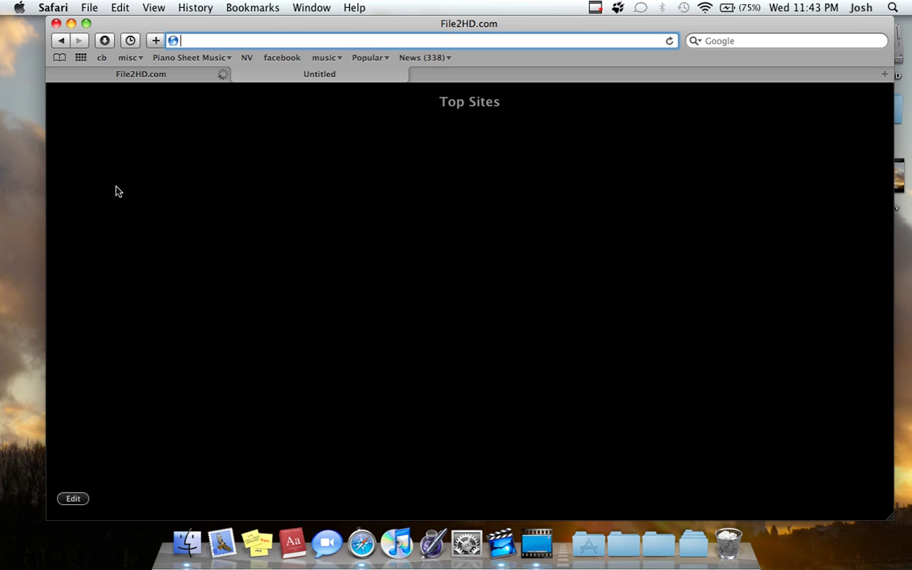
type("www.y")
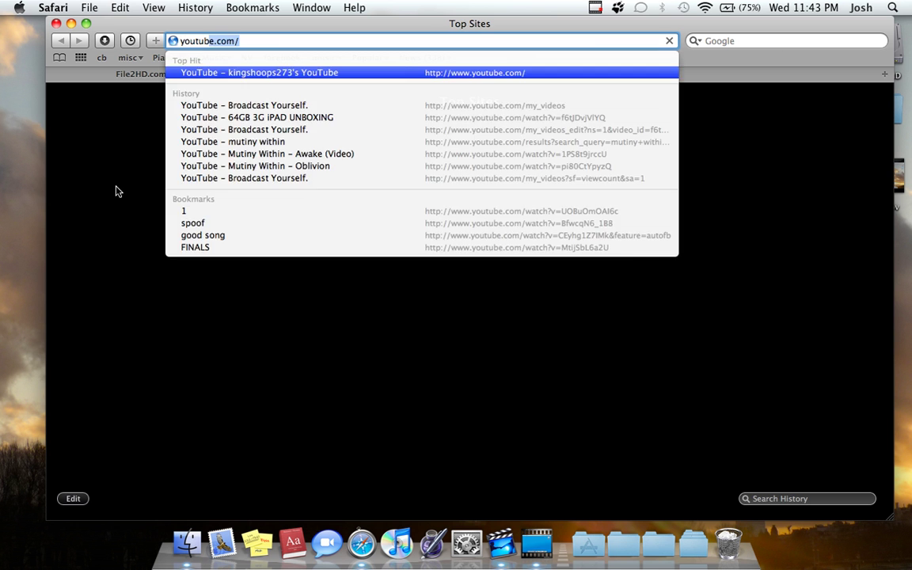
key("Return")
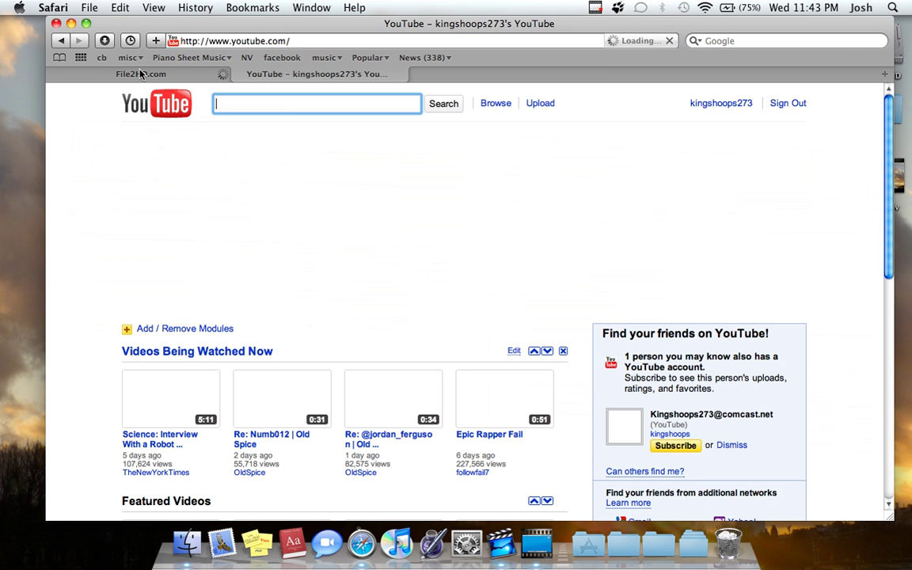
left_click_drag(152, 25, 137, 26)
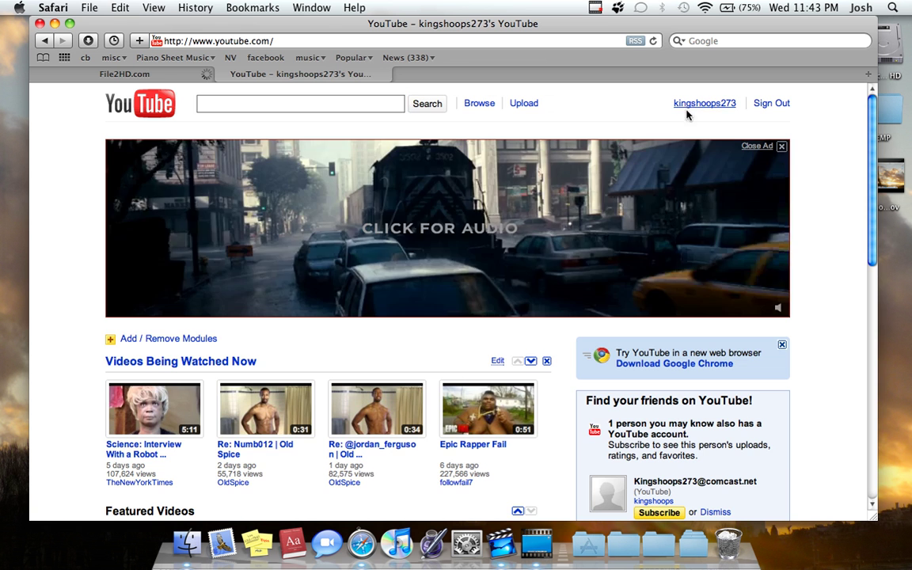
- Open 'FRONT ROW TUTORIAL: MAC OS X' from My Videos, copy its address, and close the tab
left_click(686, 109)
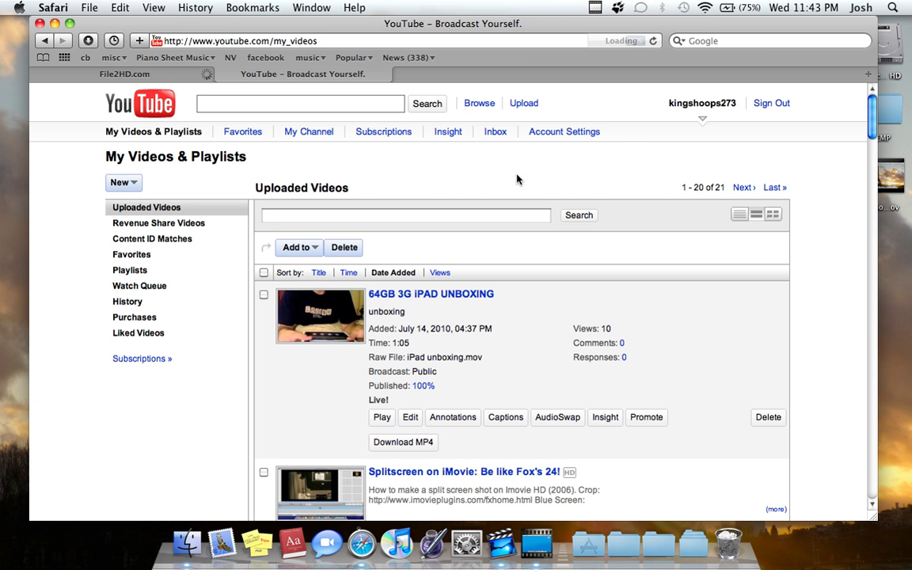
scroll(515, 181, "down", 10)
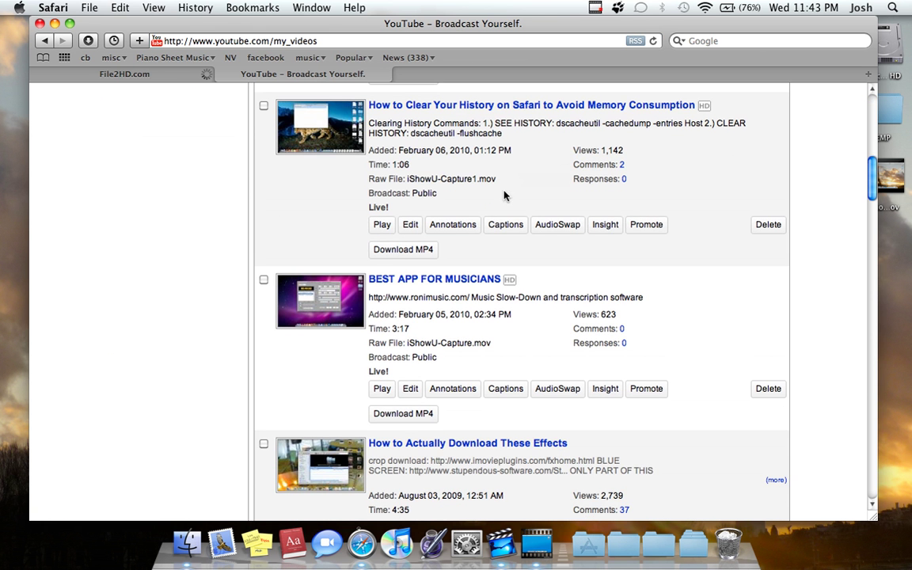
scroll(459, 250, "down", 5)
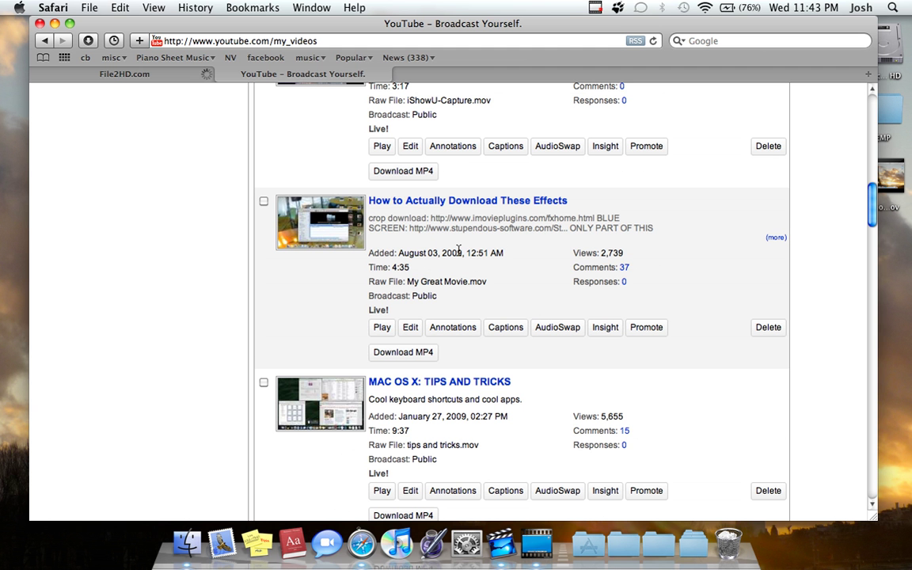
scroll(289, 282, "down", 10)
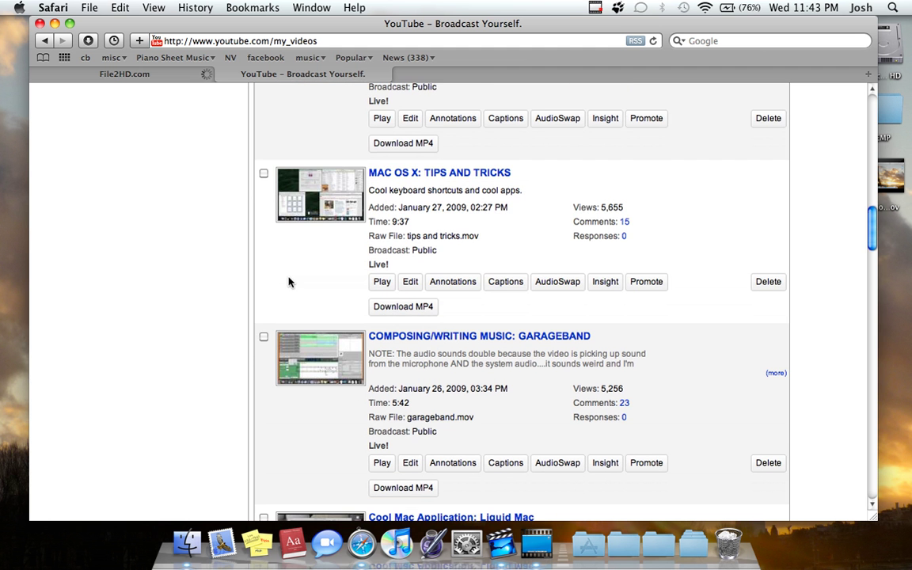
scroll(289, 282, "down", 7)
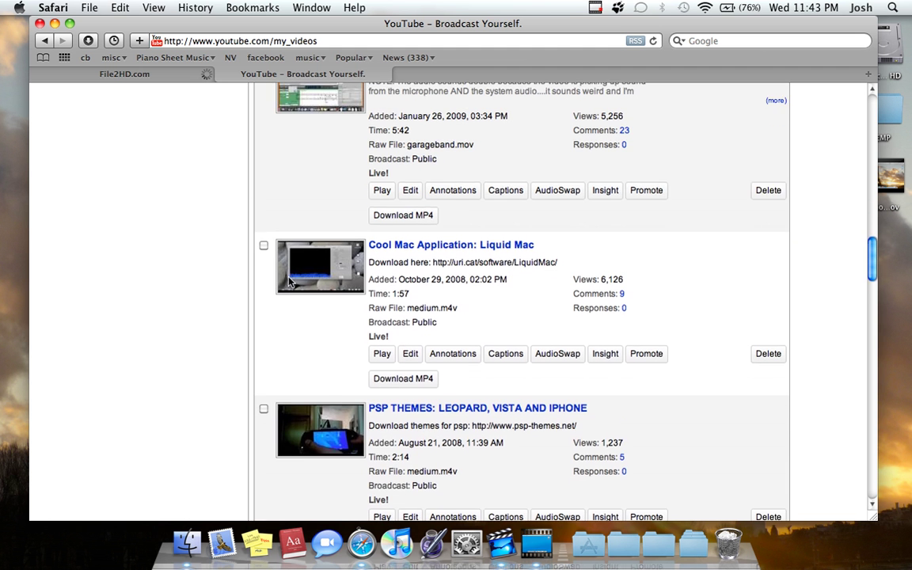
scroll(289, 282, "down", 4)
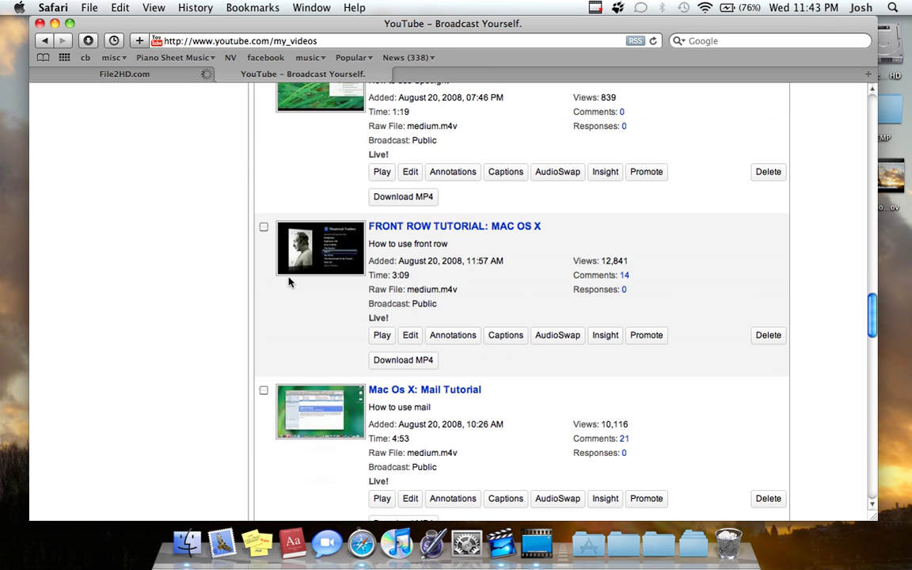
left_click(378, 227)
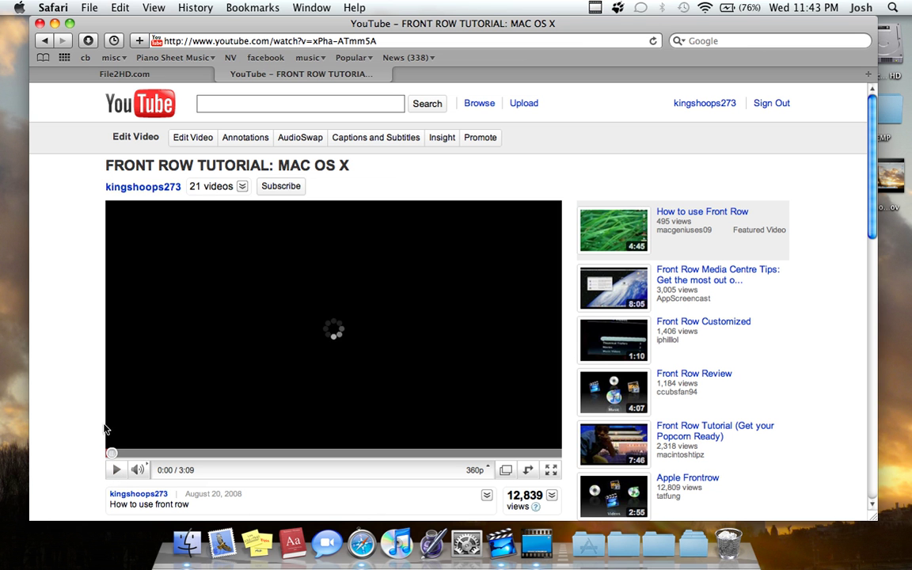
left_click(250, 38)
key("super+c")
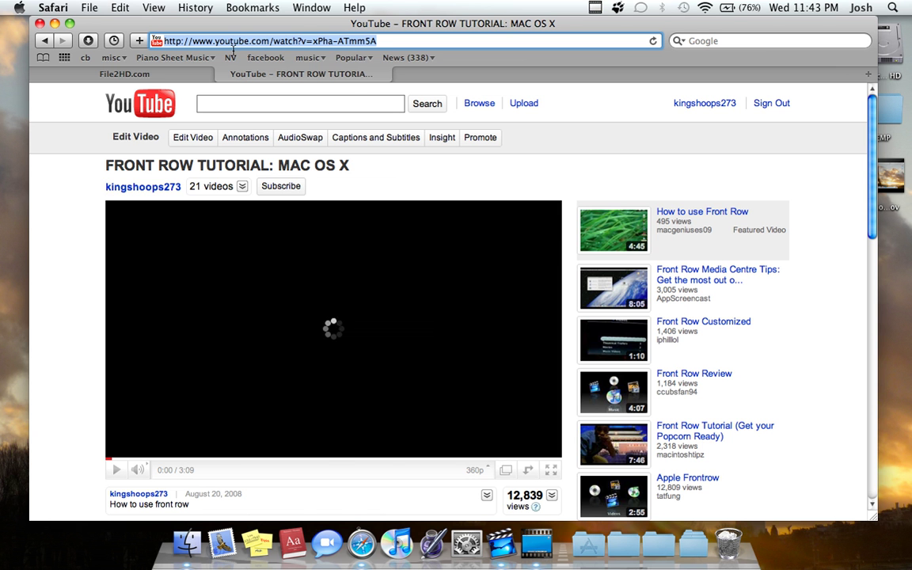
left_click(222, 75)
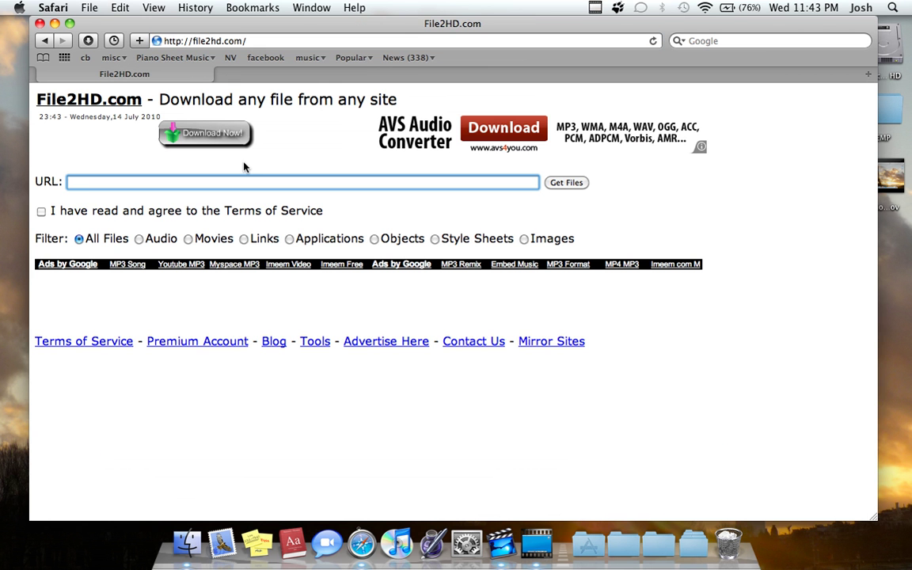
- Paste the Front Row address, accept the Terms, fetch Movies files, and convert the Low Quality FLV
key("super+v")
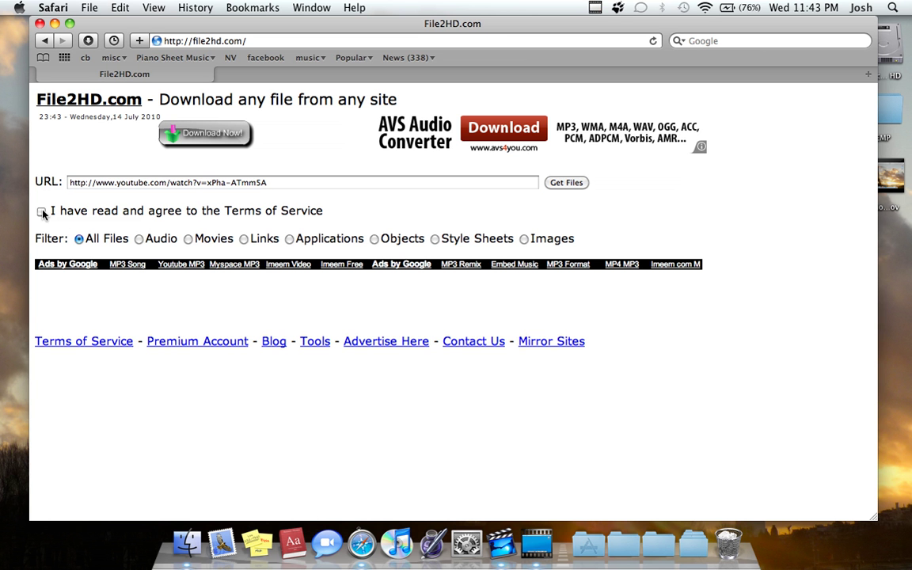
left_click(41, 212)
left_click(188, 239)
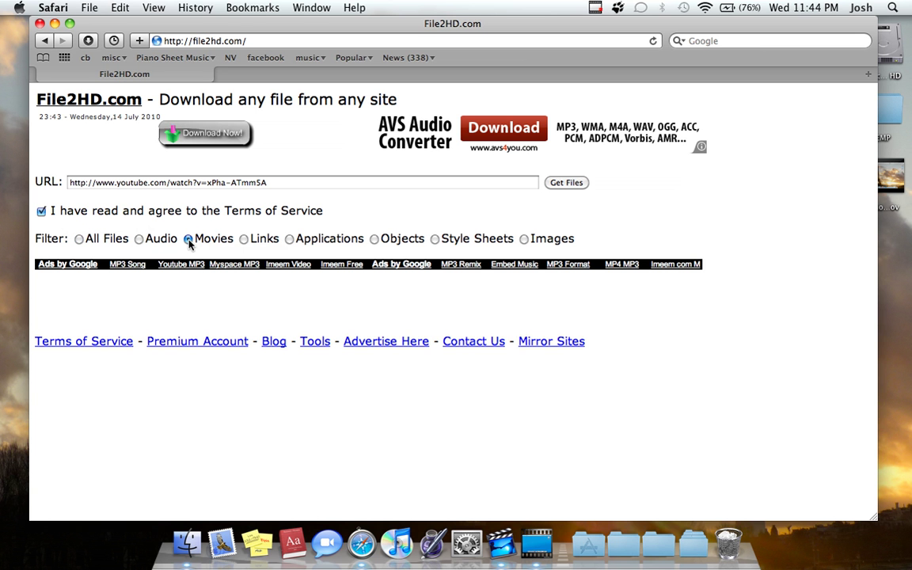
left_click(566, 182)
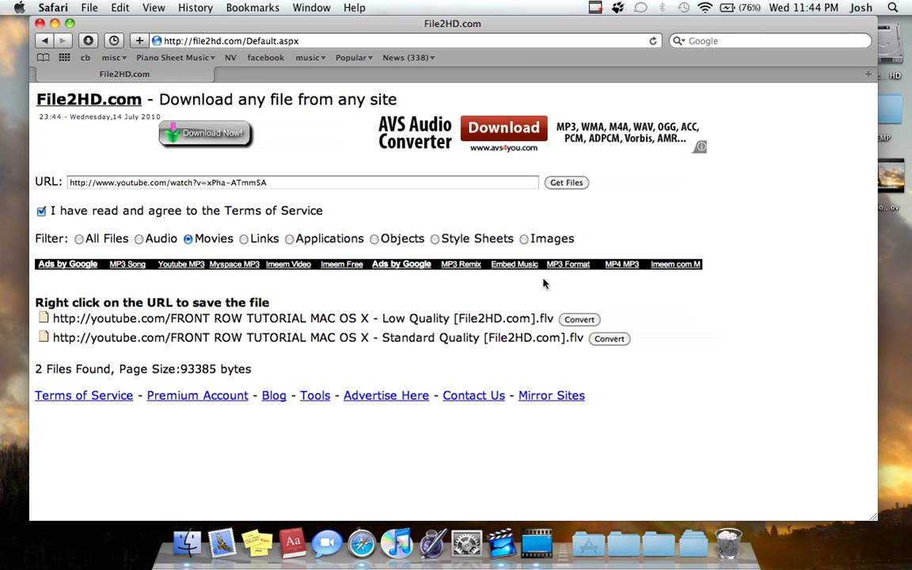
left_click(579, 319)
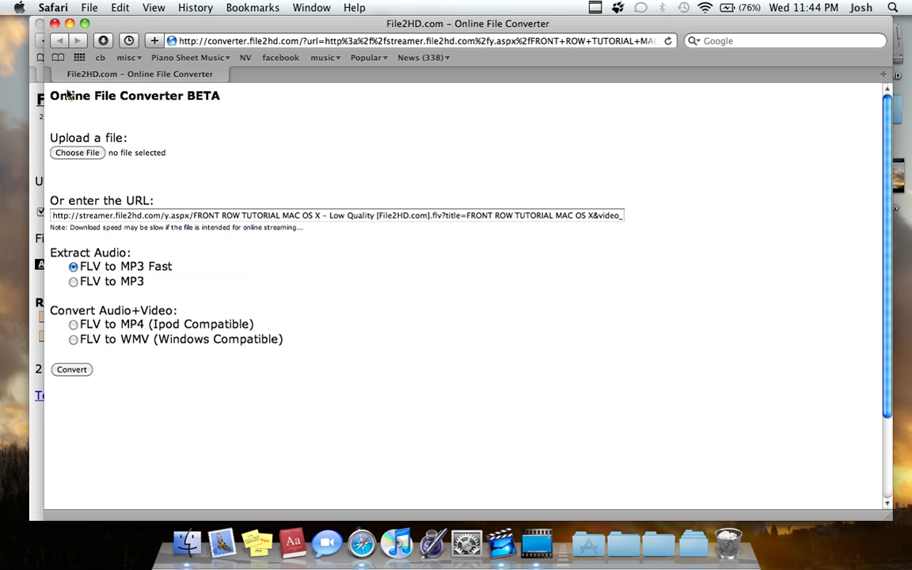
- Close the converter, then start, cancel and remove the Low Quality Front Row download
left_click(54, 23)
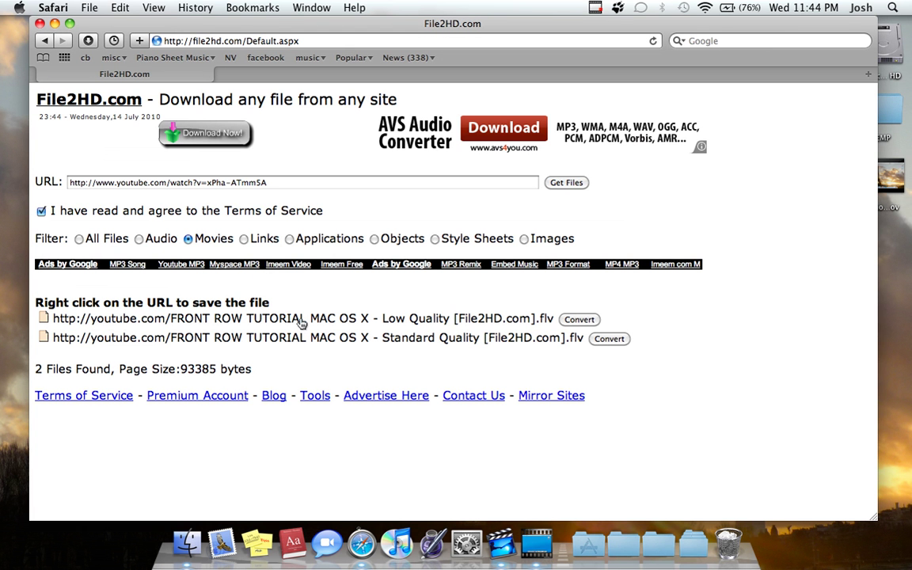
left_click(300, 321)
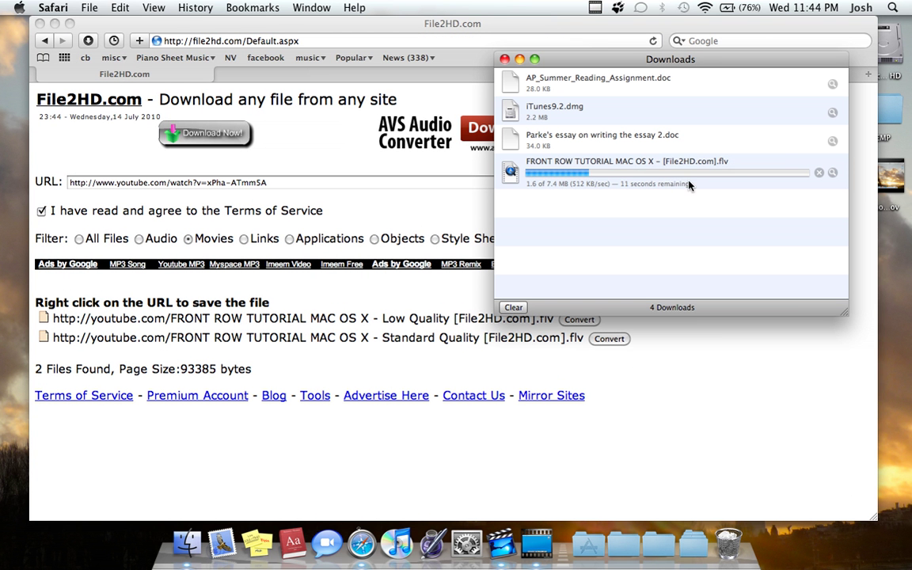
left_click(819, 173)
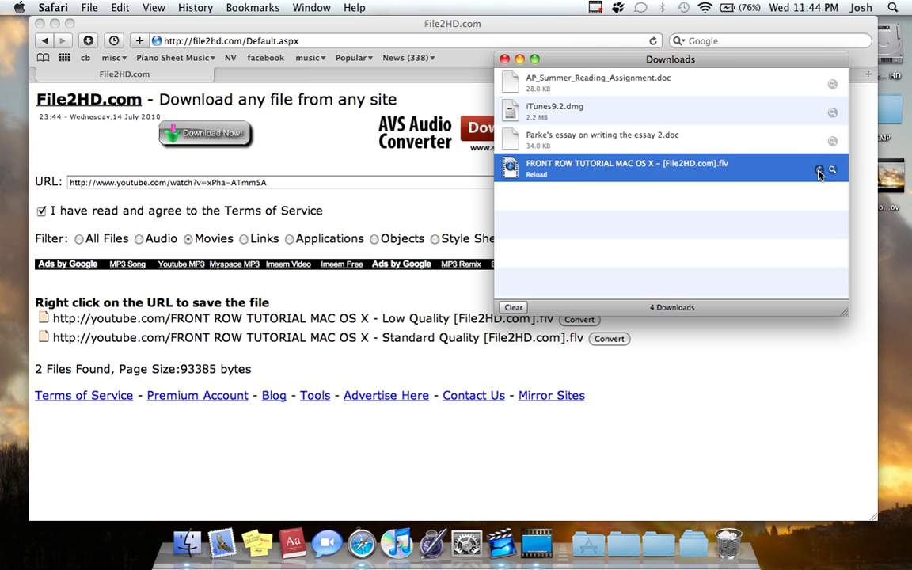
left_click(819, 173)
left_click(819, 174)
key("Delete")
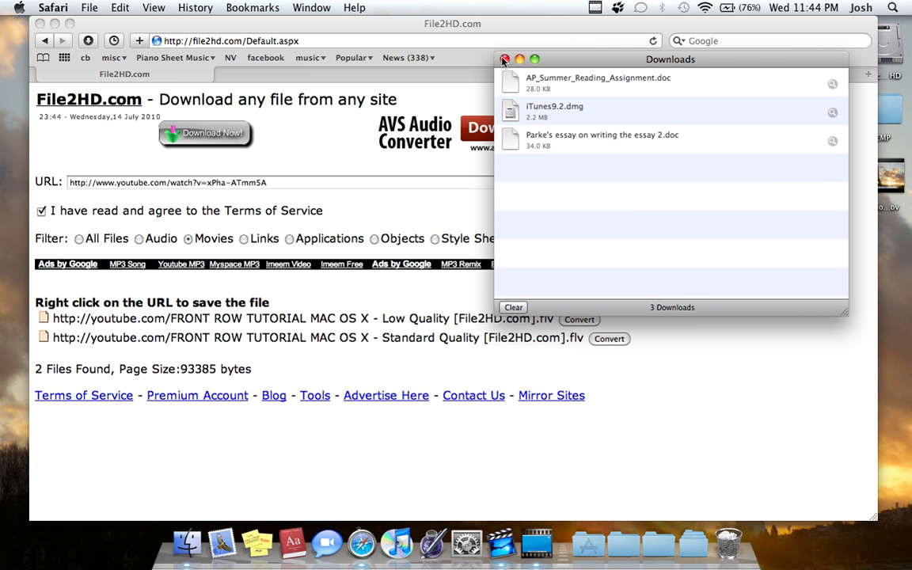
left_click(129, 198)
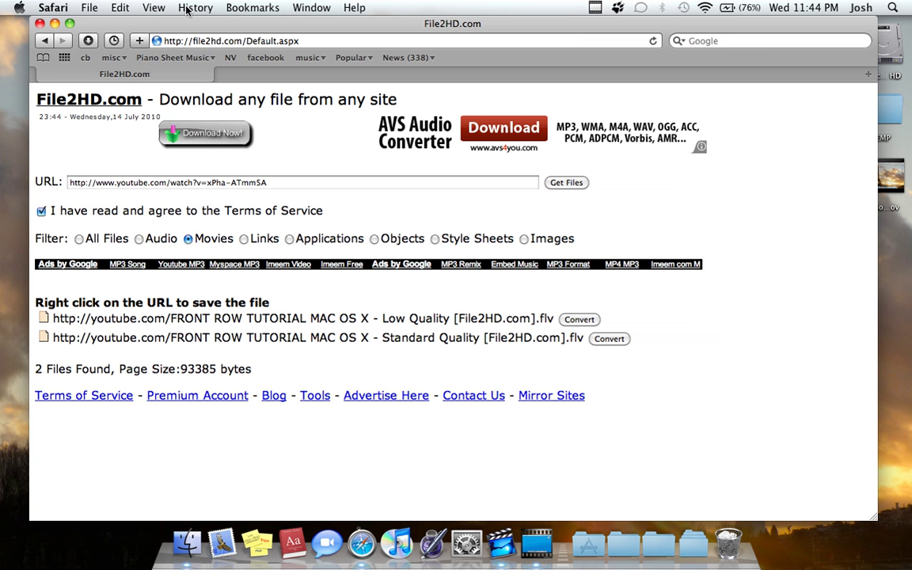
- Open youtube.com in a new tab and search for 'time to pretend'
key("super+n")
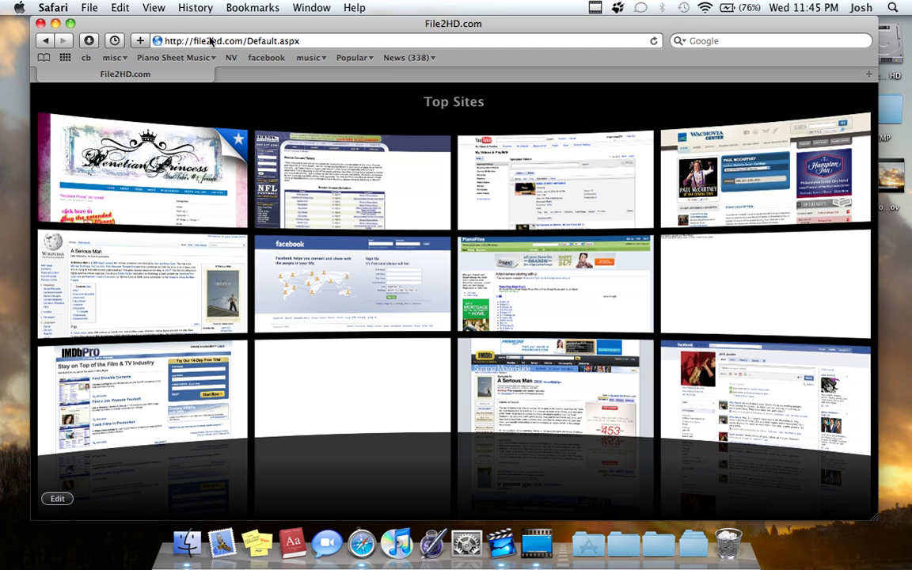
key("super+t")
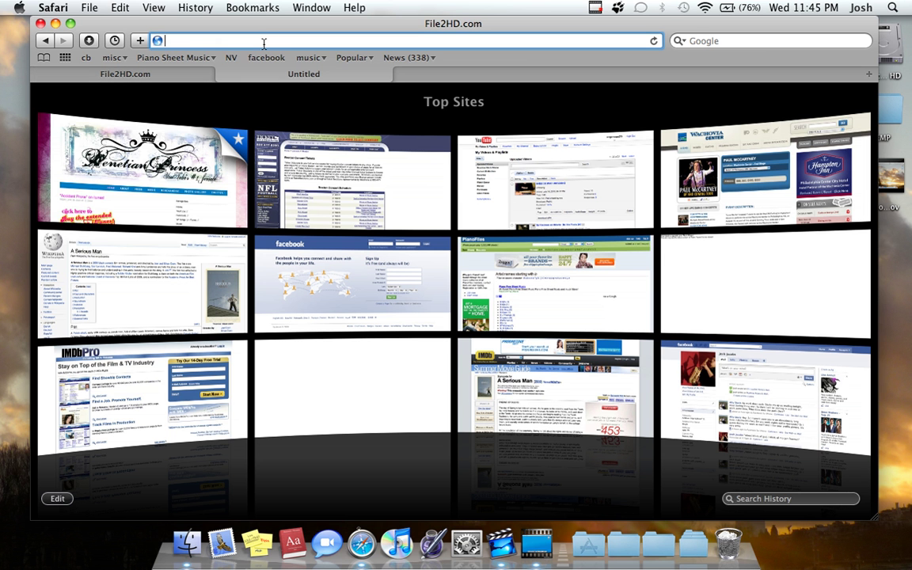
type("youtube.com/")
key("Return")
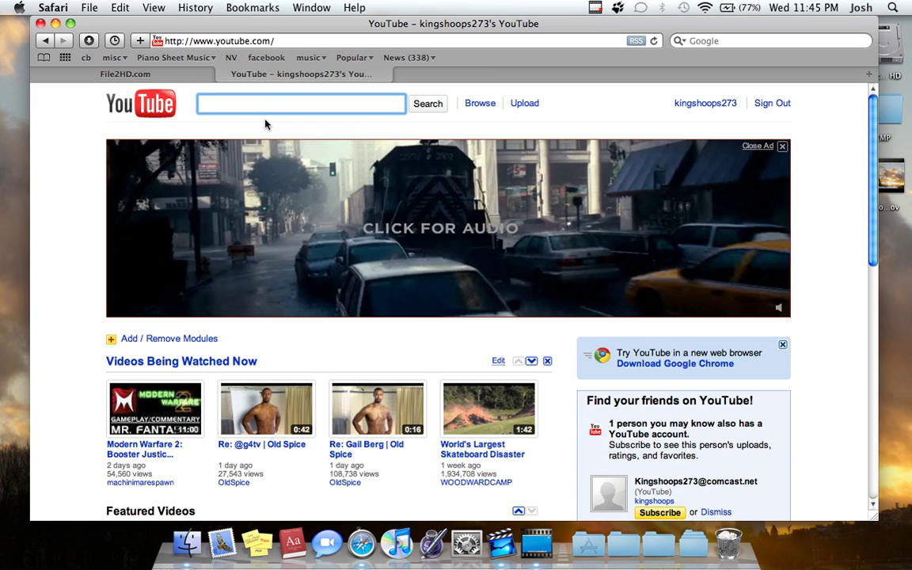
type("time to pretend")
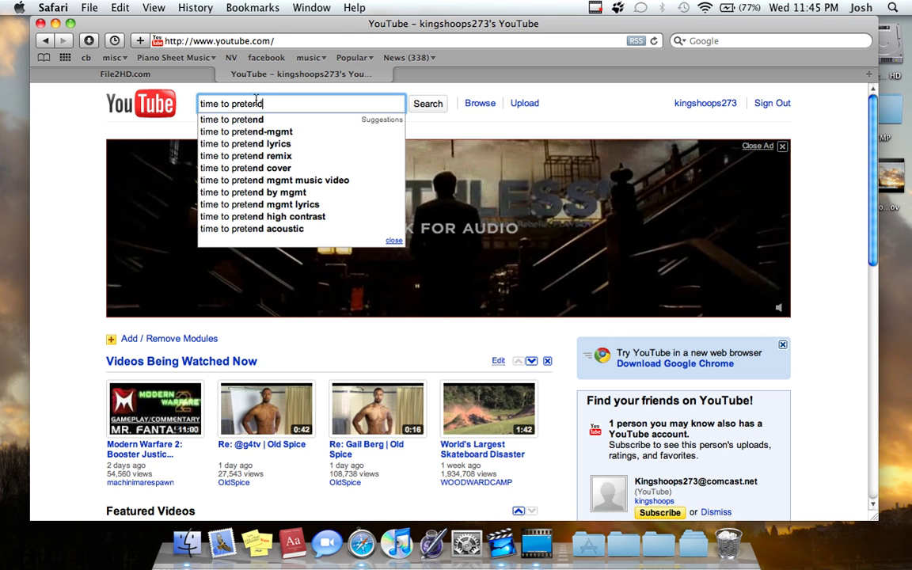
key("Return")
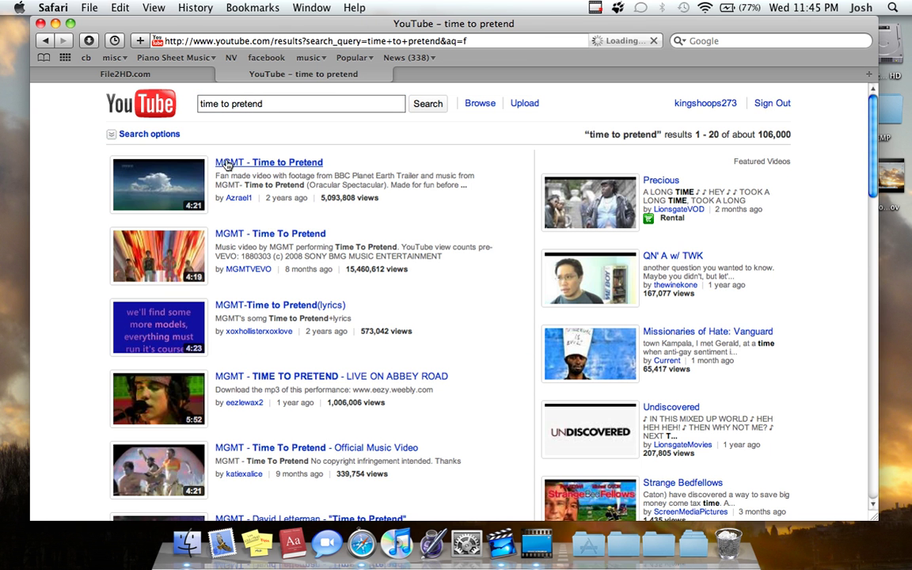
- Play and pause the MGMT - Time to Pretend video, copy its address, and close the tab
left_click(180, 177)
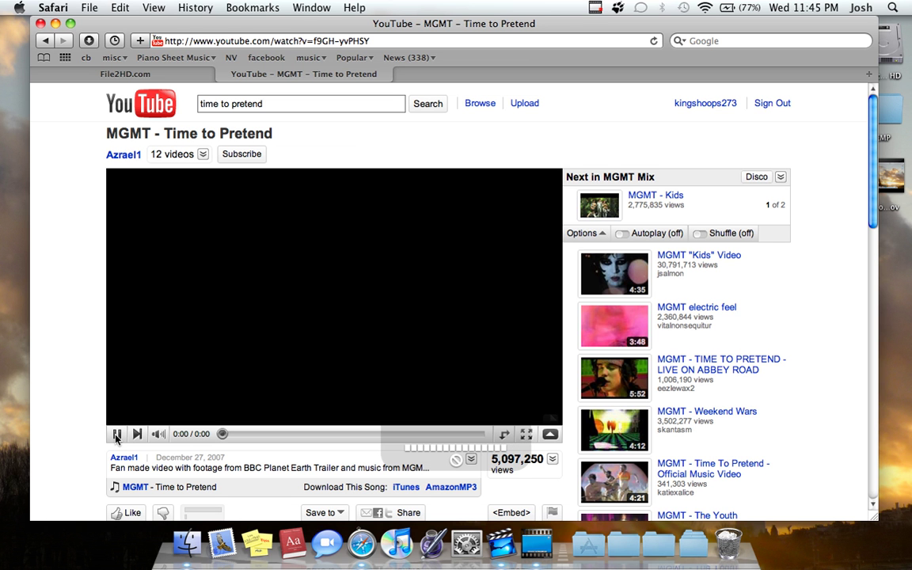
left_click(116, 439)
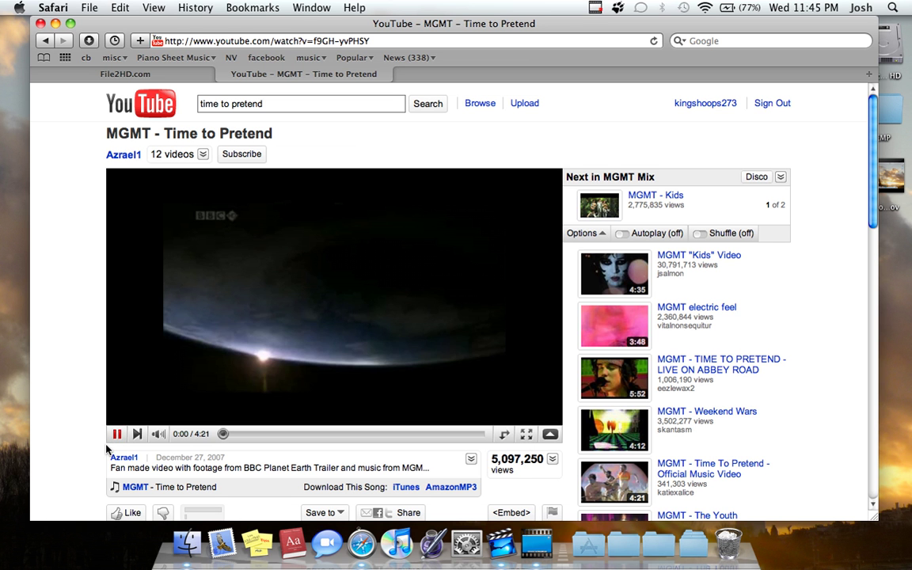
left_click(193, 38)
key("super+c")
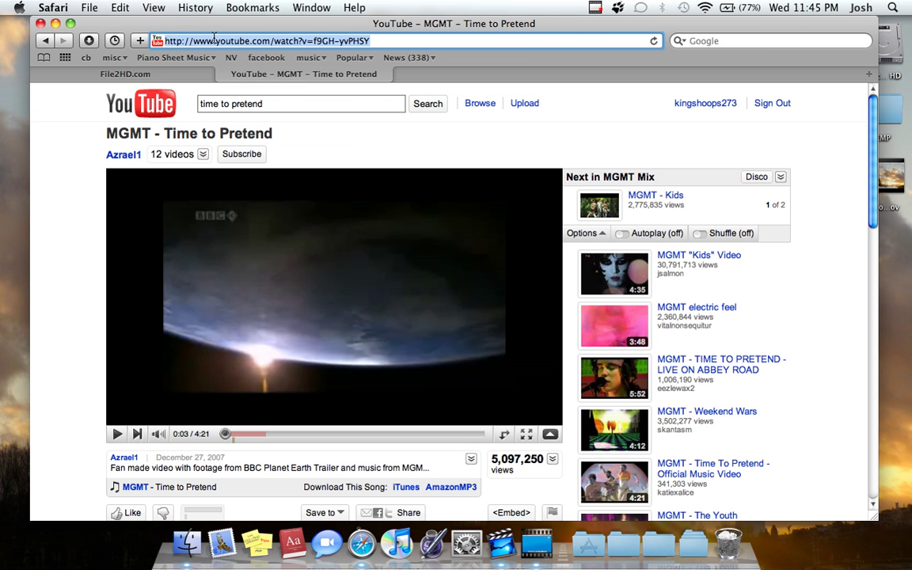
key("super+w")
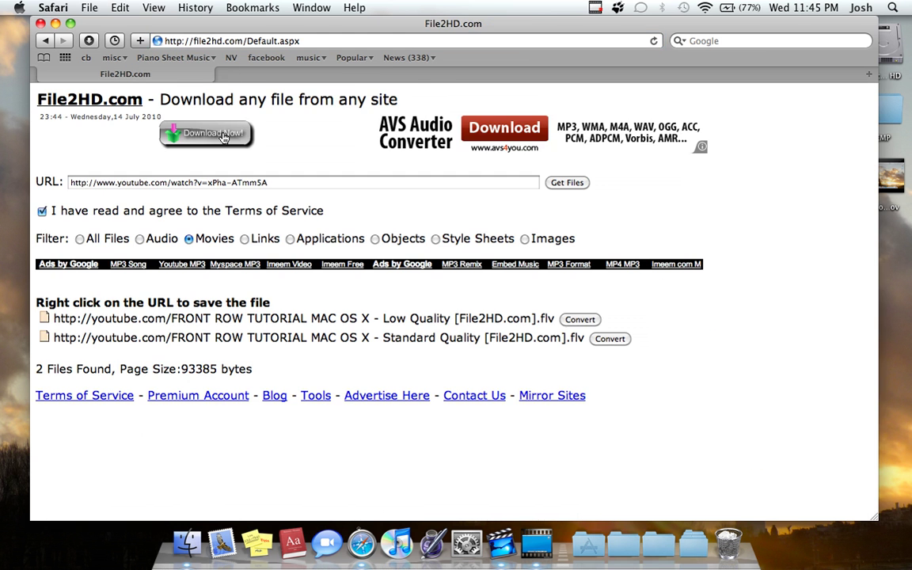
- Replace File2HD's URL with the Time to Pretend address and look up Audio files
triple_click(240, 184)
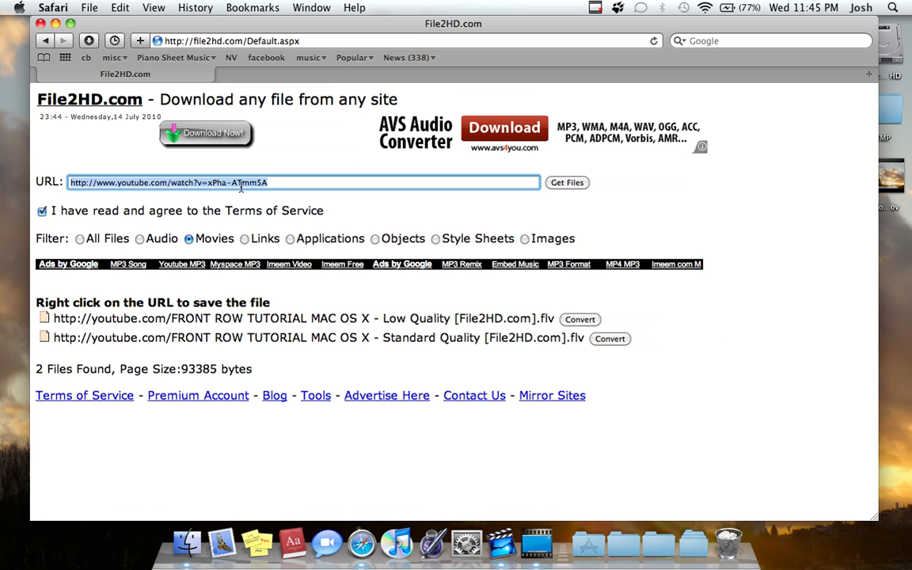
key("super+v")
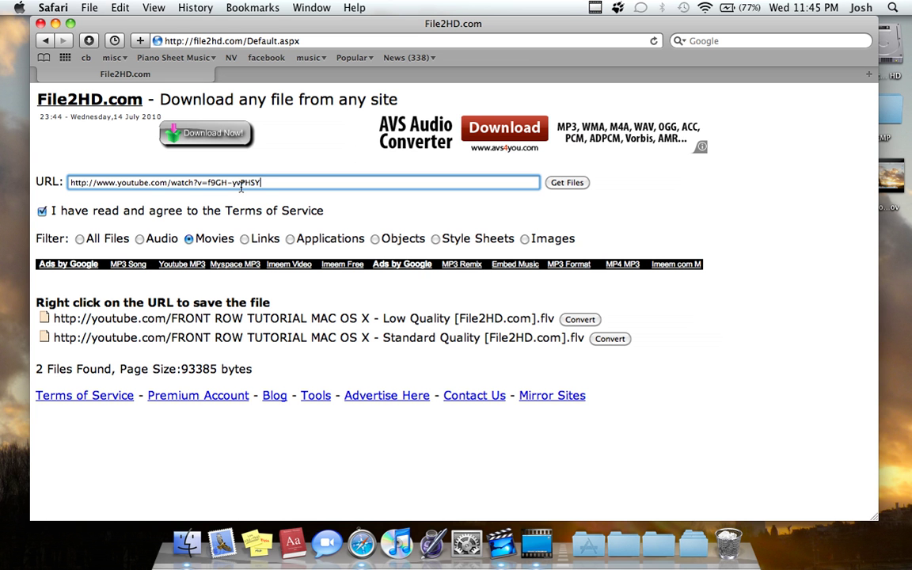
left_click(141, 239)
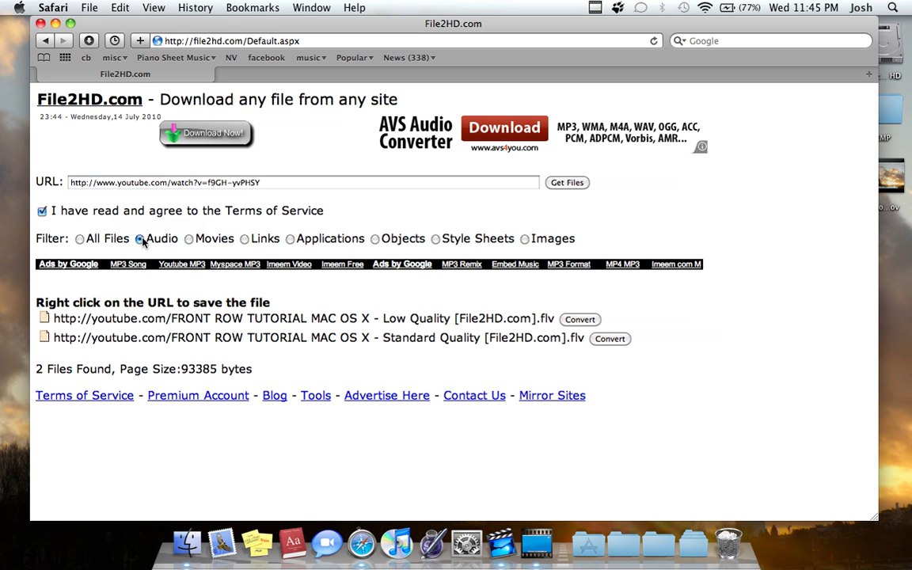
left_click(576, 184)
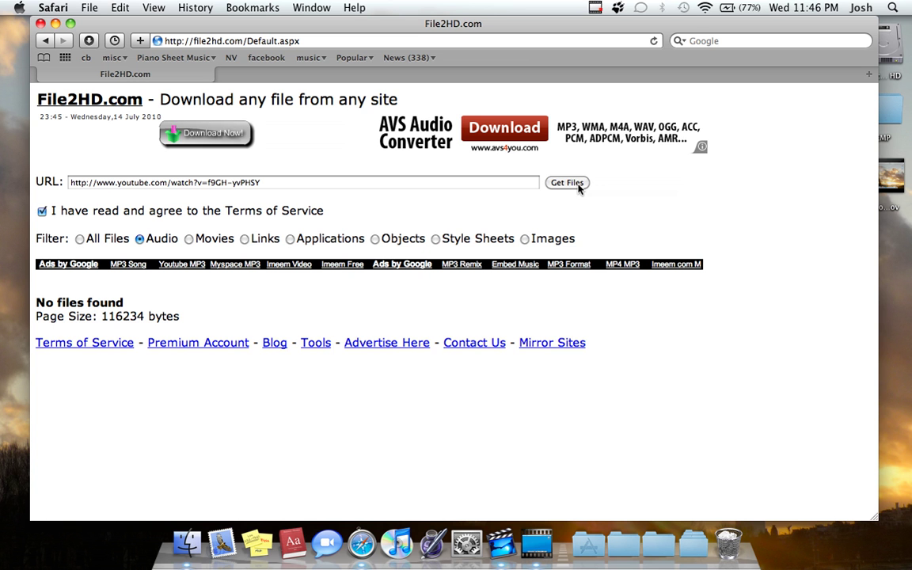
- Repeat the lookup with All Files, review the page-link results, and close the browser window
left_click(79, 238)
left_click(556, 182)
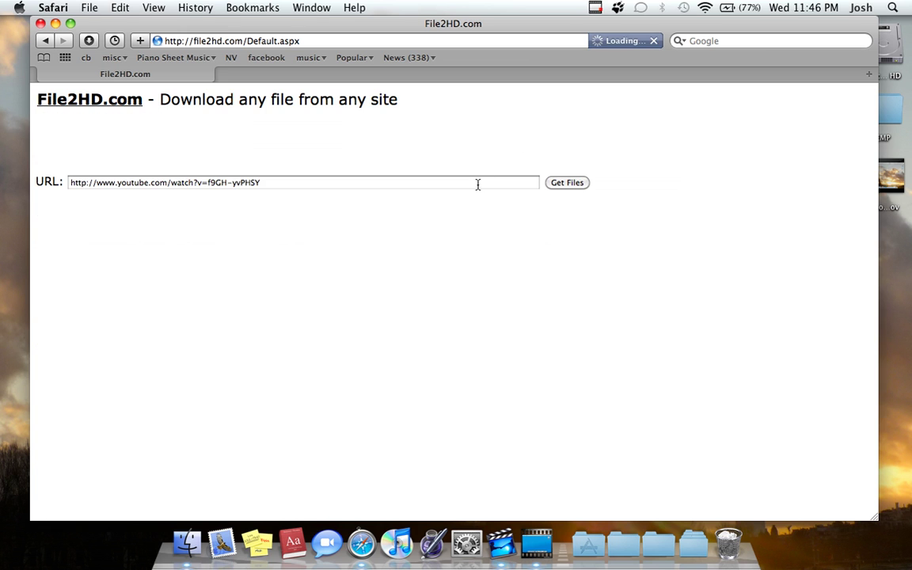
scroll(340, 222, "down", 10)
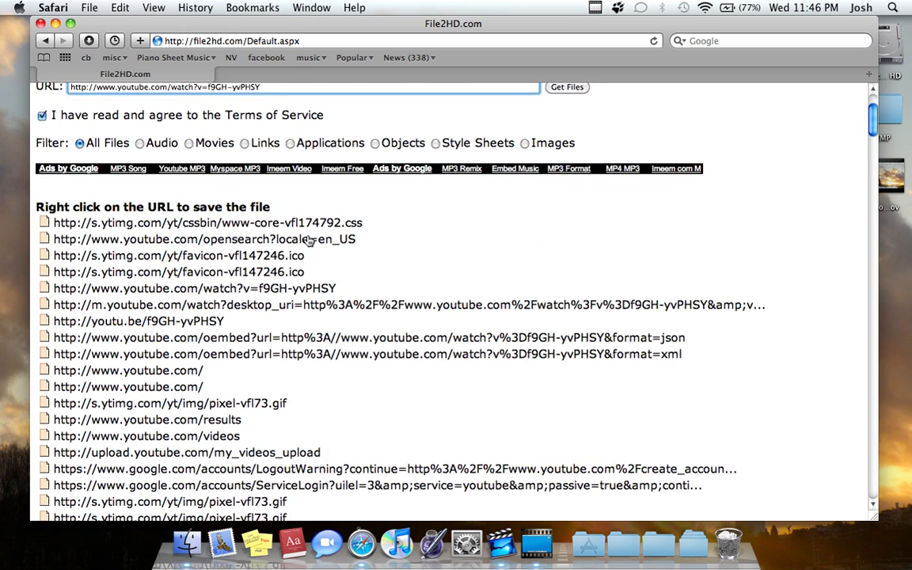
scroll(309, 240, "down", 20)
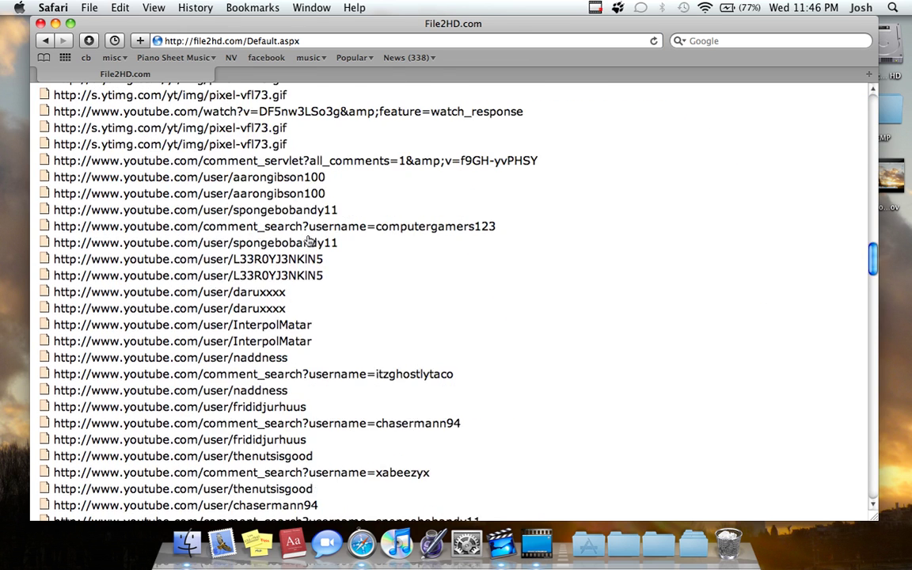
scroll(309, 240, "up", 20)
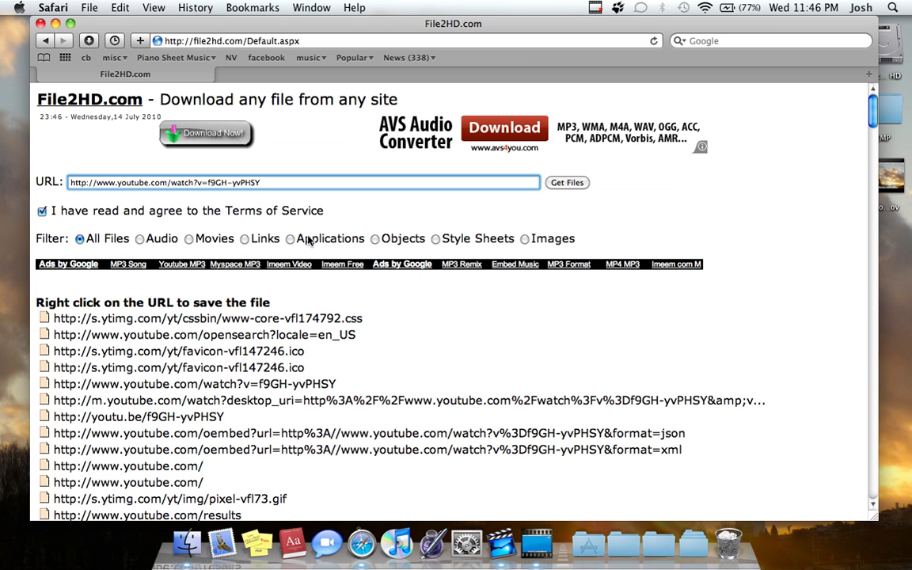
key("super+w")
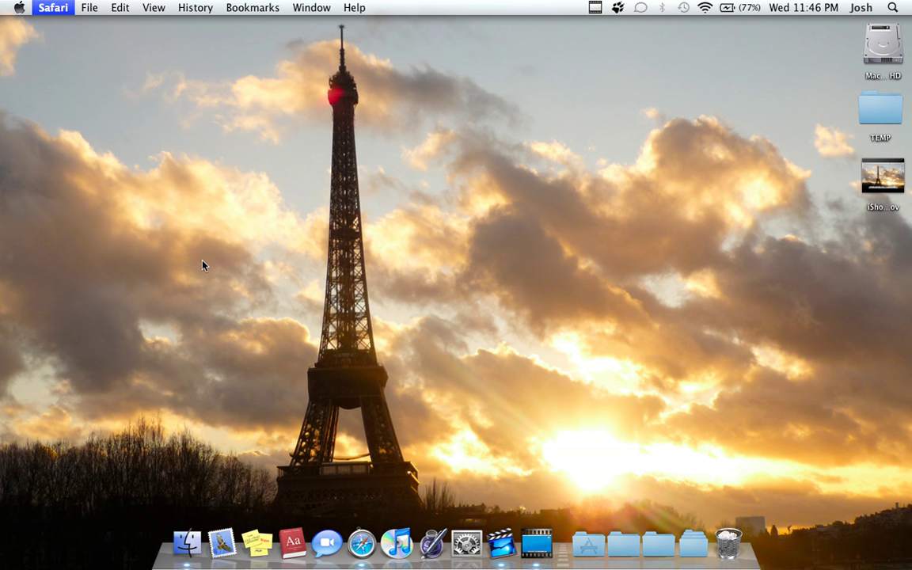
- Launch iMovie HD on the Cobrastyle project, check Advanced > Extract Audio, and move the window up-left
left_click(433, 507)
left_click(502, 543)
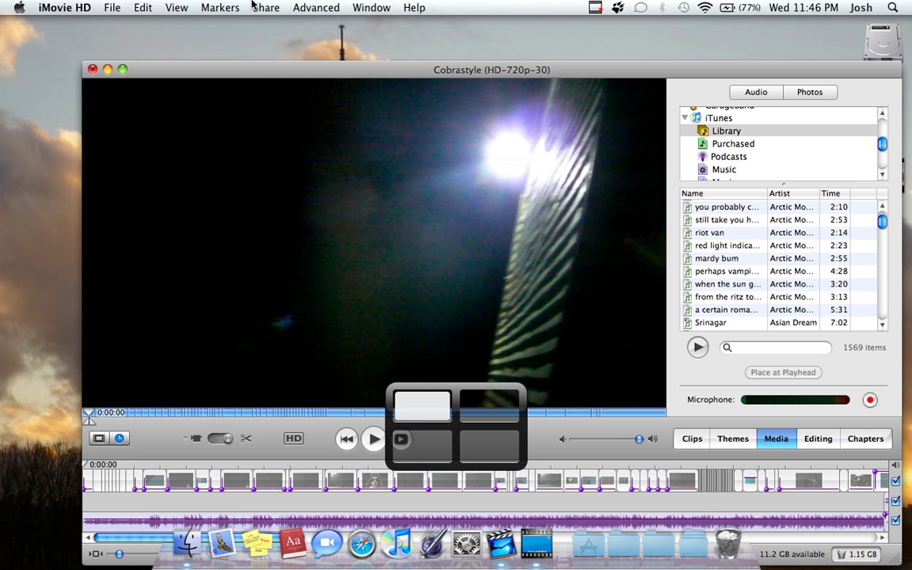
left_click(316, 7)
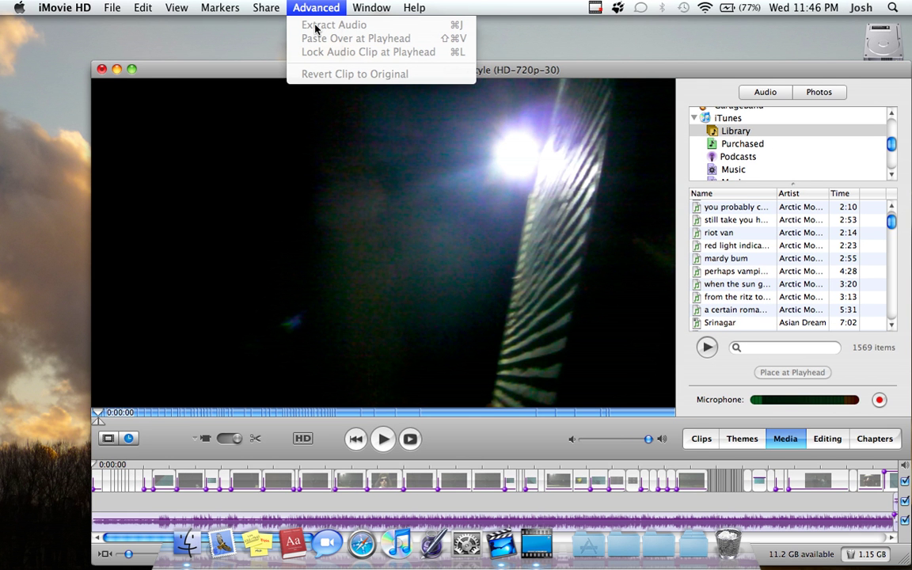
left_click(287, 24)
left_click_drag(289, 65, 275, 4)
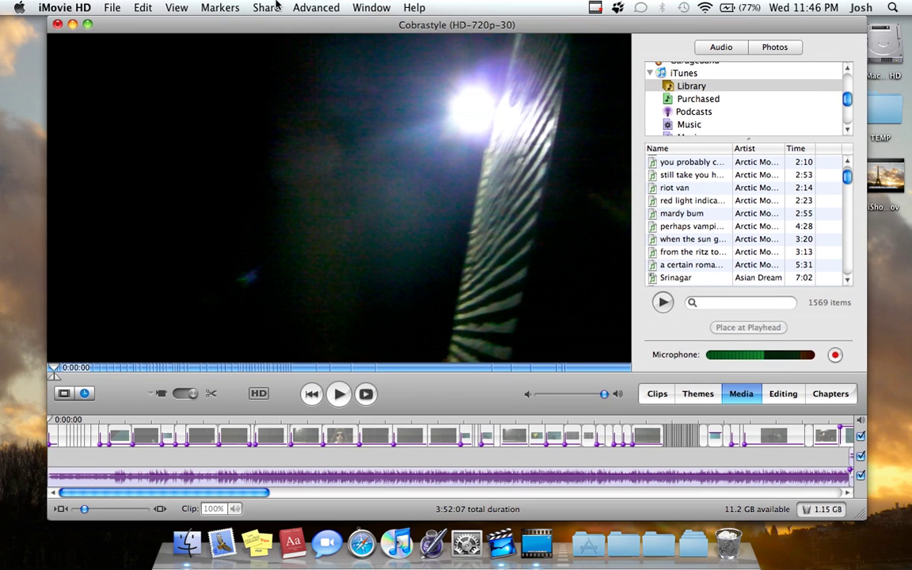